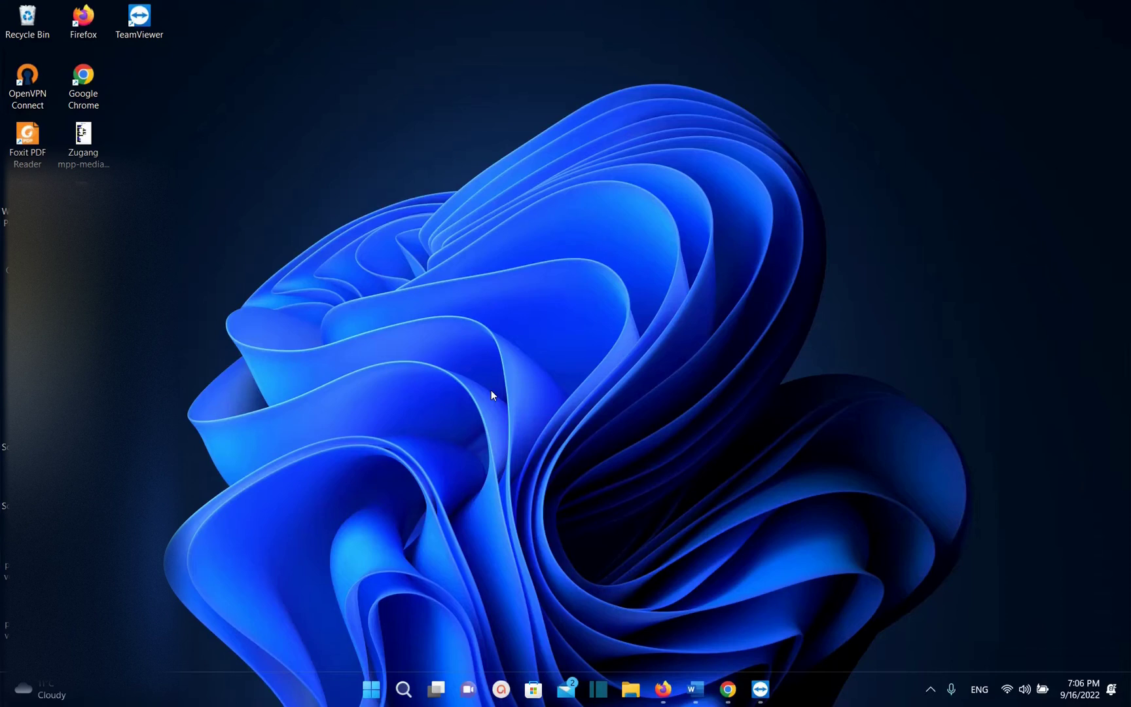
Launch Settings by searching 'setting' in Windows Search, then go to its Apps page
{"action": "left_click", "coordinate": [400, 690]}
{"action": "type", "text": "setting"}
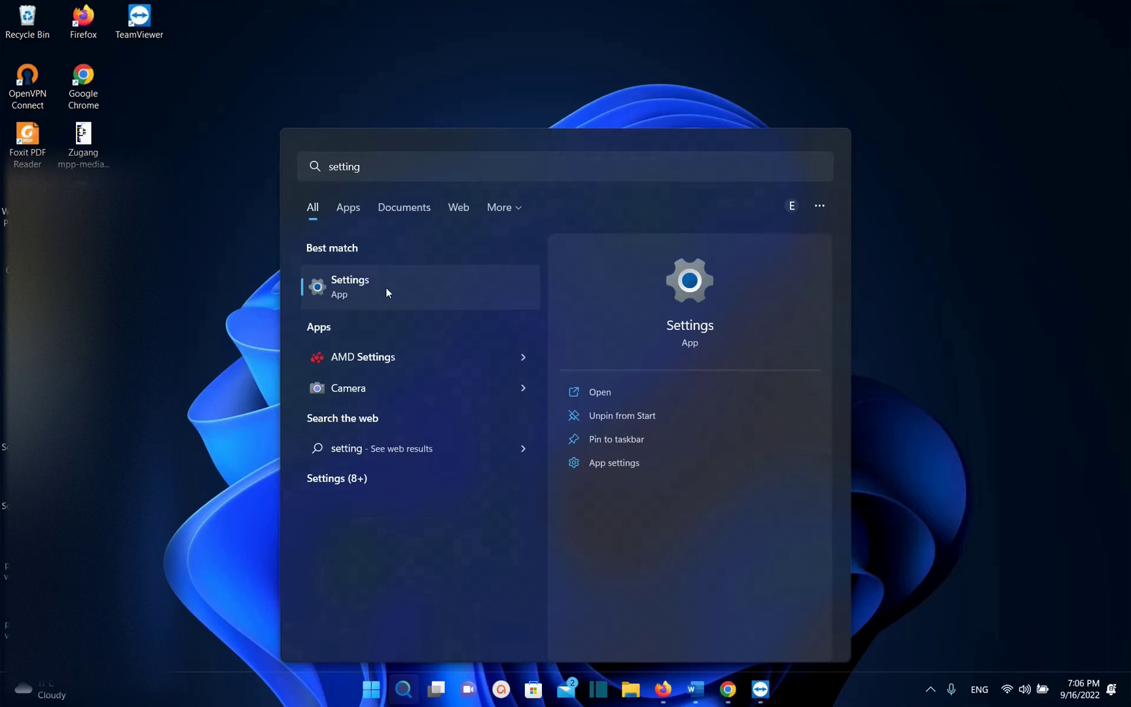
{"action": "left_click", "coordinate": [386, 292]}
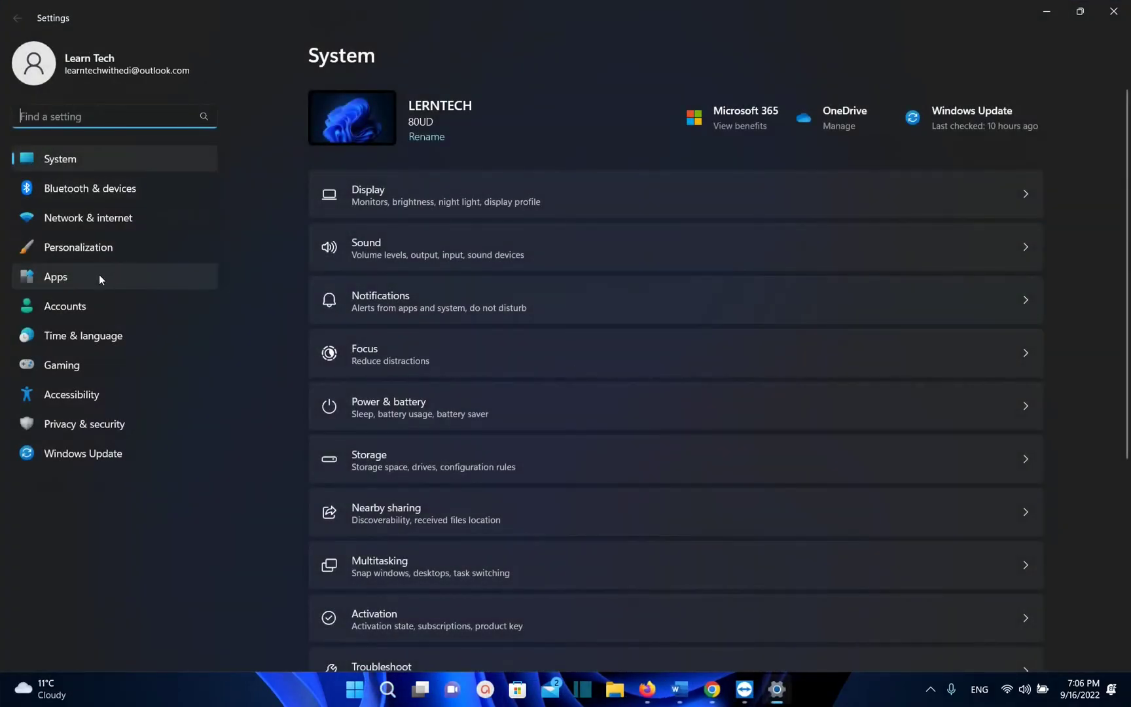
{"action": "left_click", "coordinate": [99, 276]}
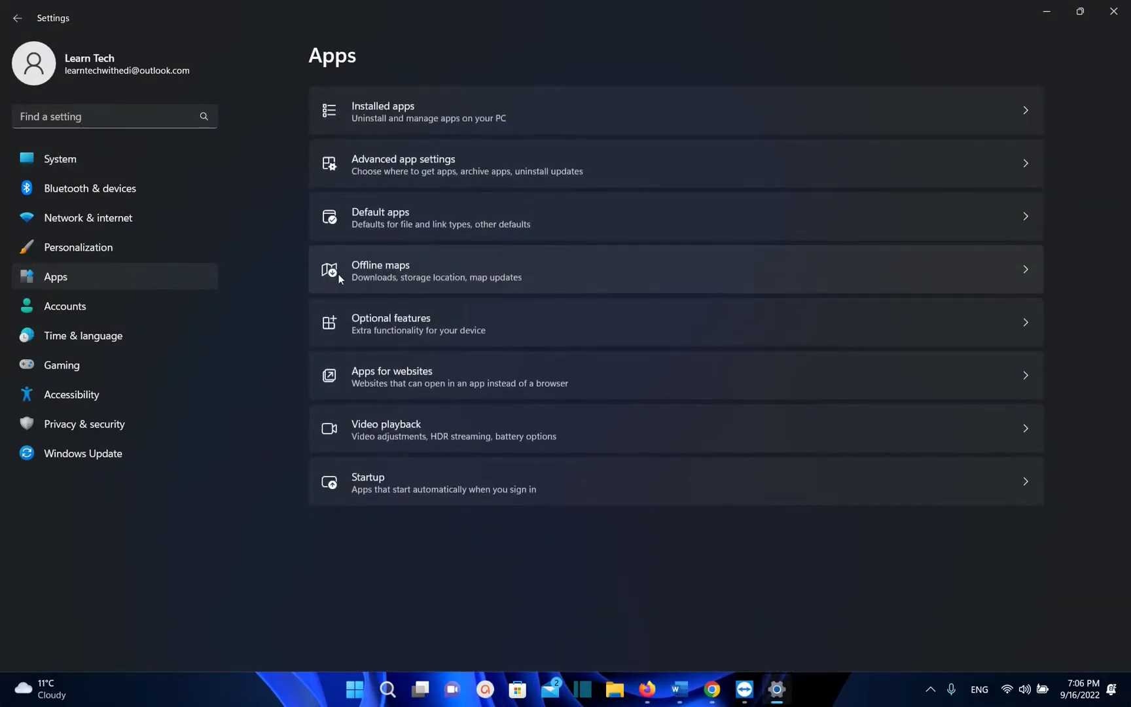
List the installed apps and open the options menu for Calculator
{"action": "left_click", "coordinate": [414, 109]}
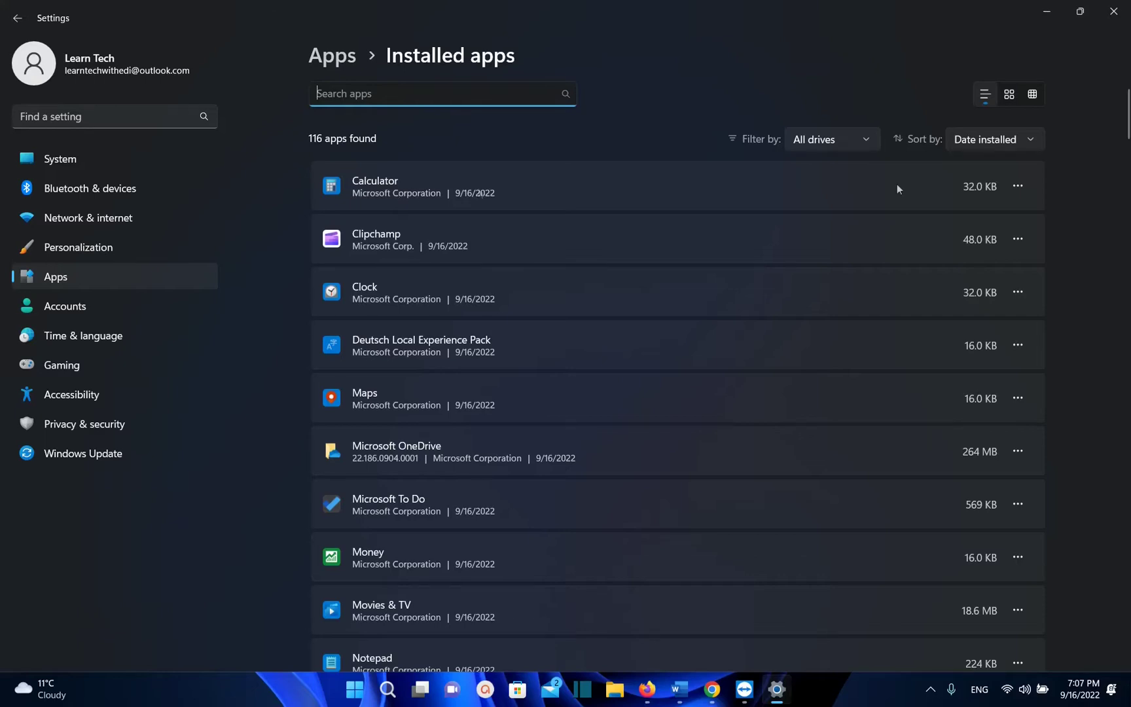
{"action": "left_click", "coordinate": [1019, 187]}
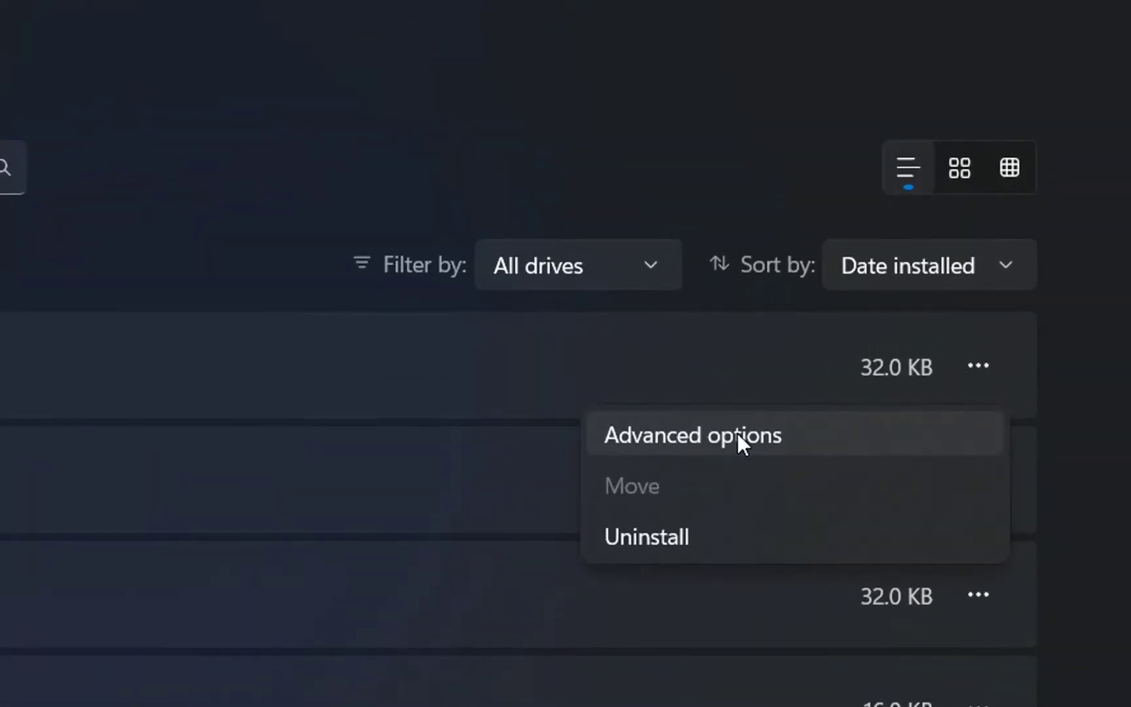
Open Calculator's Advanced options and scroll down to its Repair and Reset section
{"action": "left_click", "coordinate": [737, 433]}
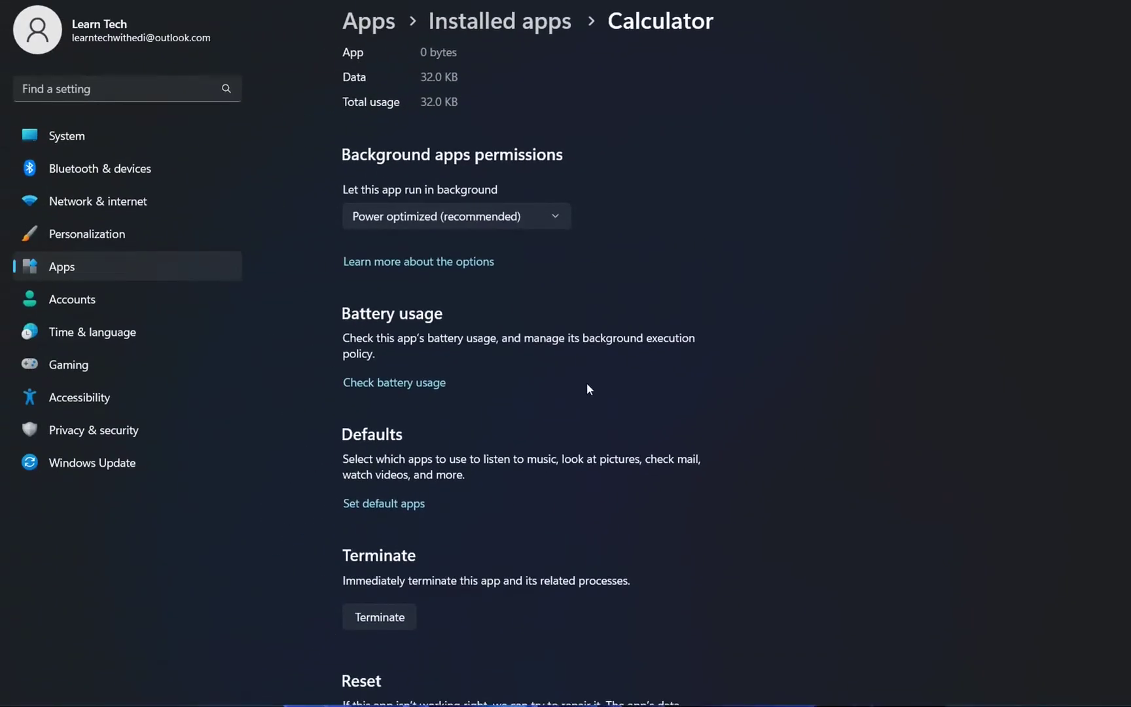
{"action": "scroll", "coordinate": [587, 389], "scroll_direction": "down", "scroll_amount": 3}
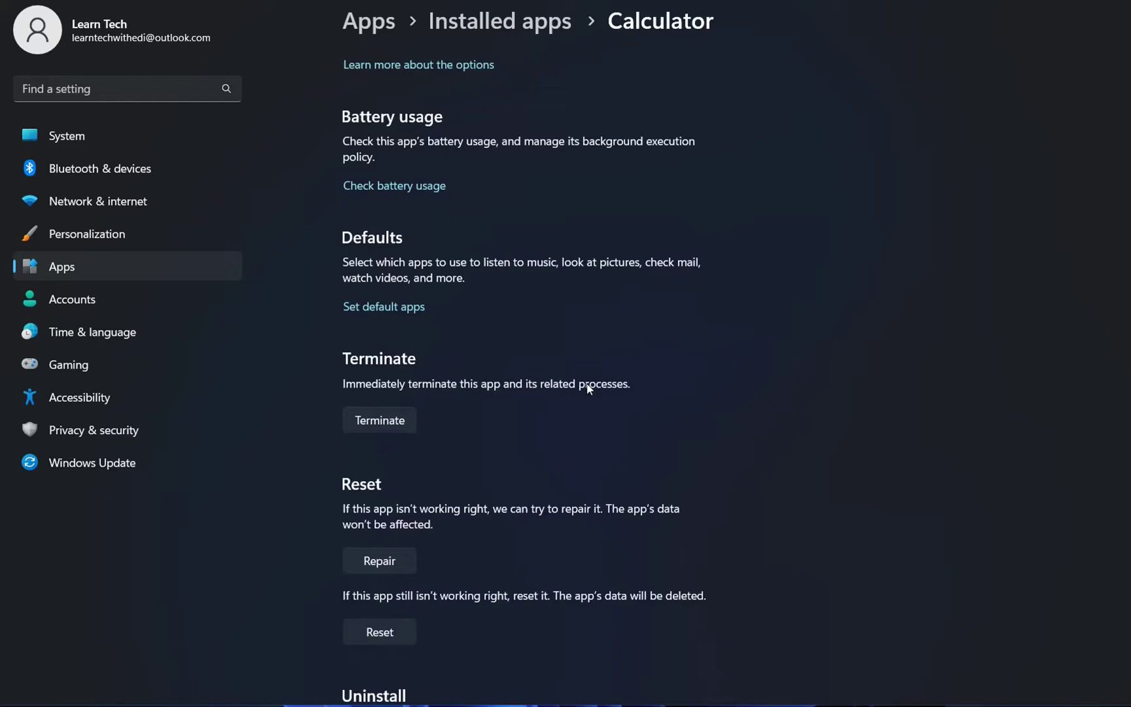
{"action": "scroll", "coordinate": [587, 389], "scroll_direction": "down", "scroll_amount": 3}
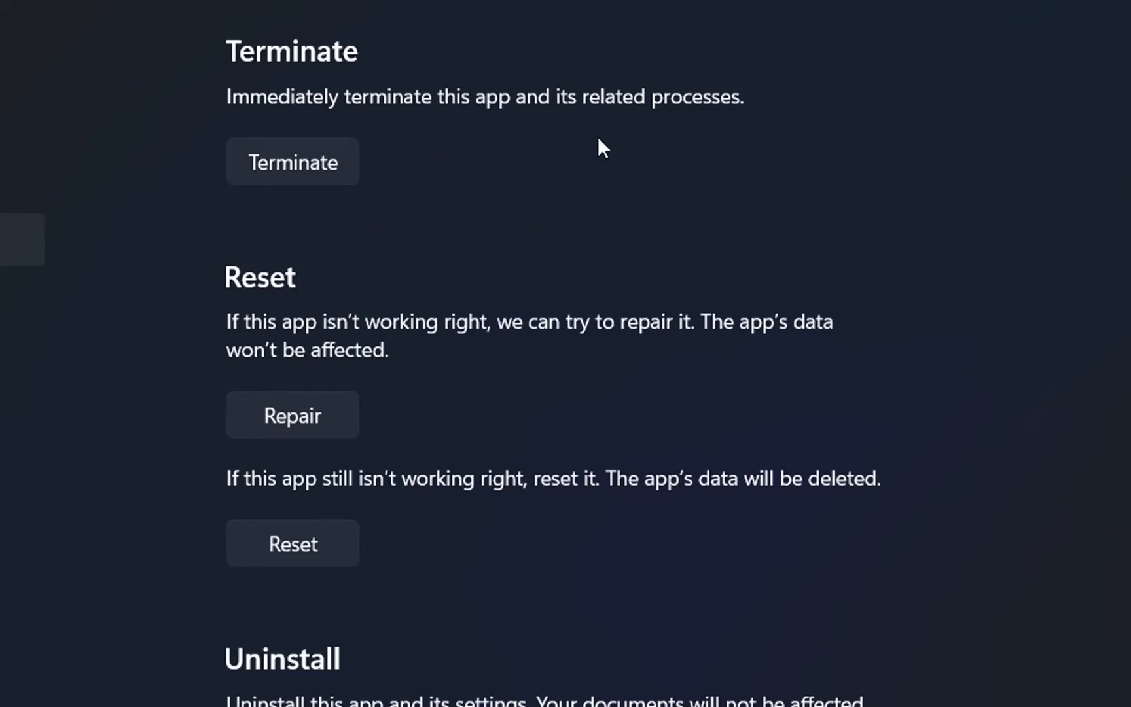
Repair Calculator, keeping its data, until the completion checkmark appears
{"action": "left_click", "coordinate": [288, 426]}
{"action": "scroll", "coordinate": [703, 429], "scroll_direction": "down", "scroll_amount": 3}
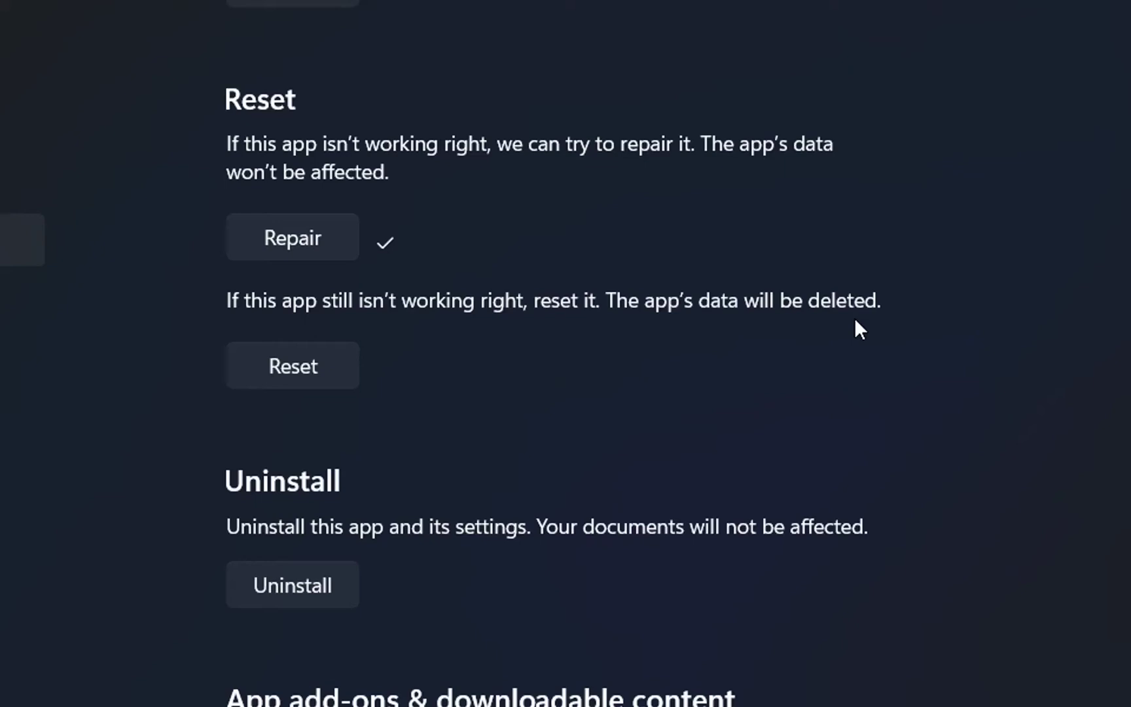
Reset Calculator, confirming permanent deletion of its app data
{"action": "left_click", "coordinate": [252, 364]}
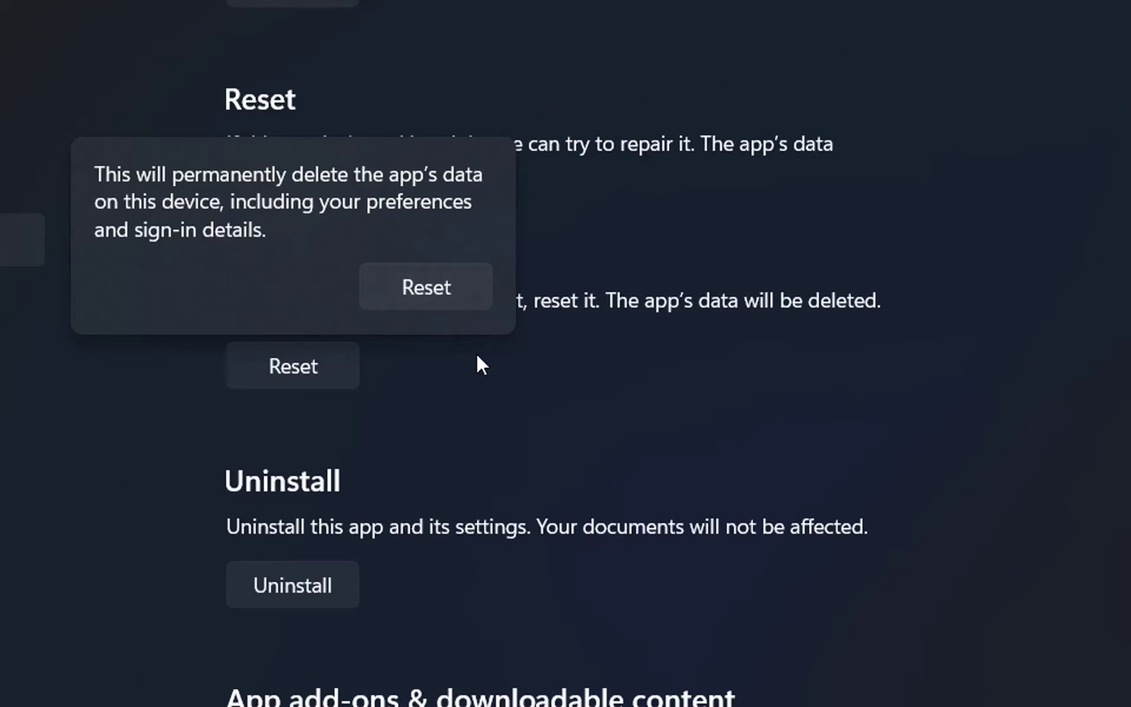
{"action": "left_click", "coordinate": [427, 291]}
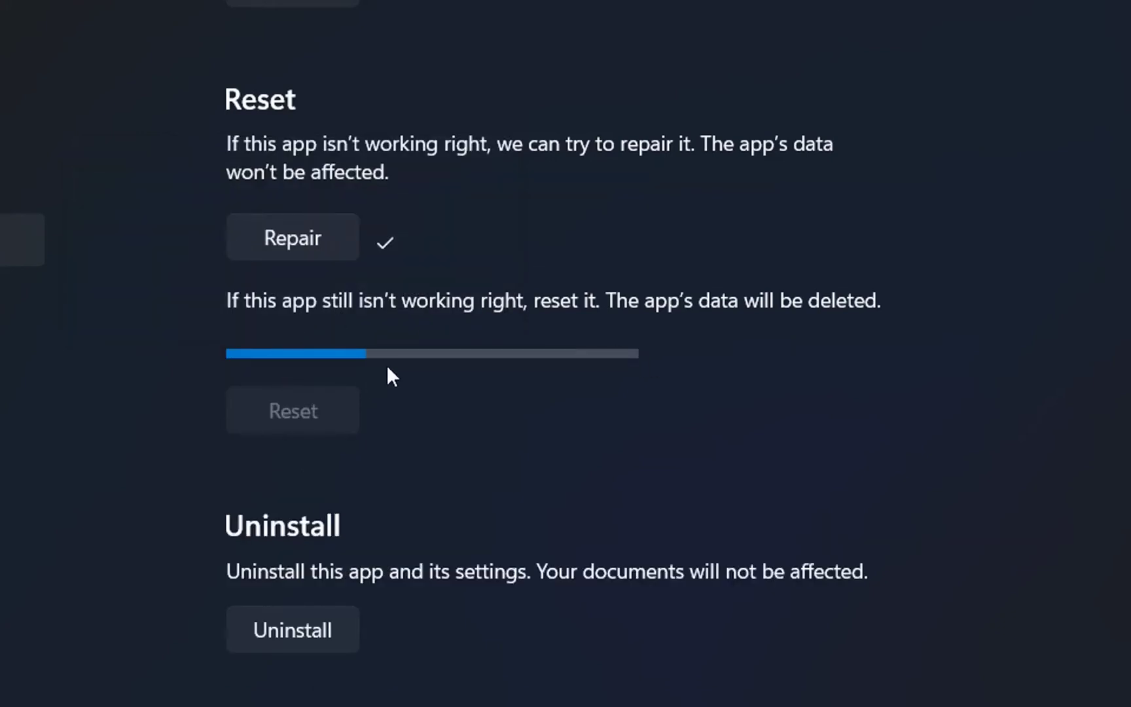
{"action": "scroll", "coordinate": [627, 499], "scroll_direction": "down", "scroll_amount": 2}
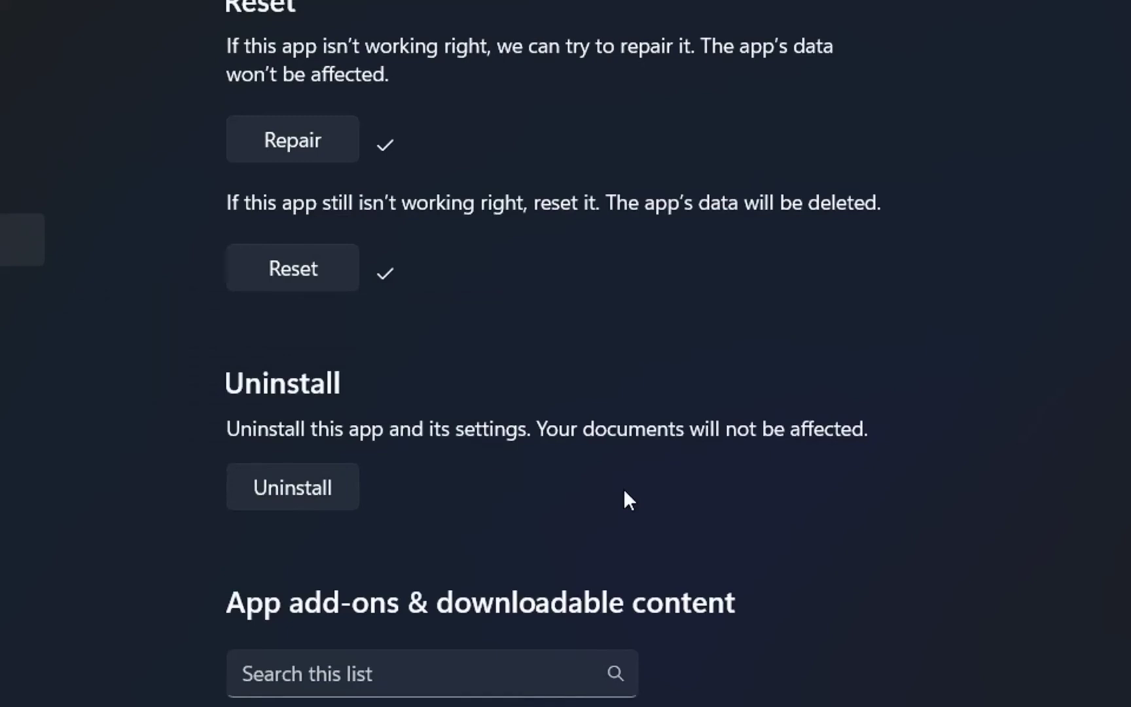
Start uninstalling Calculator but dismiss the confirmation, keeping the app installed
{"action": "left_click", "coordinate": [311, 485]}
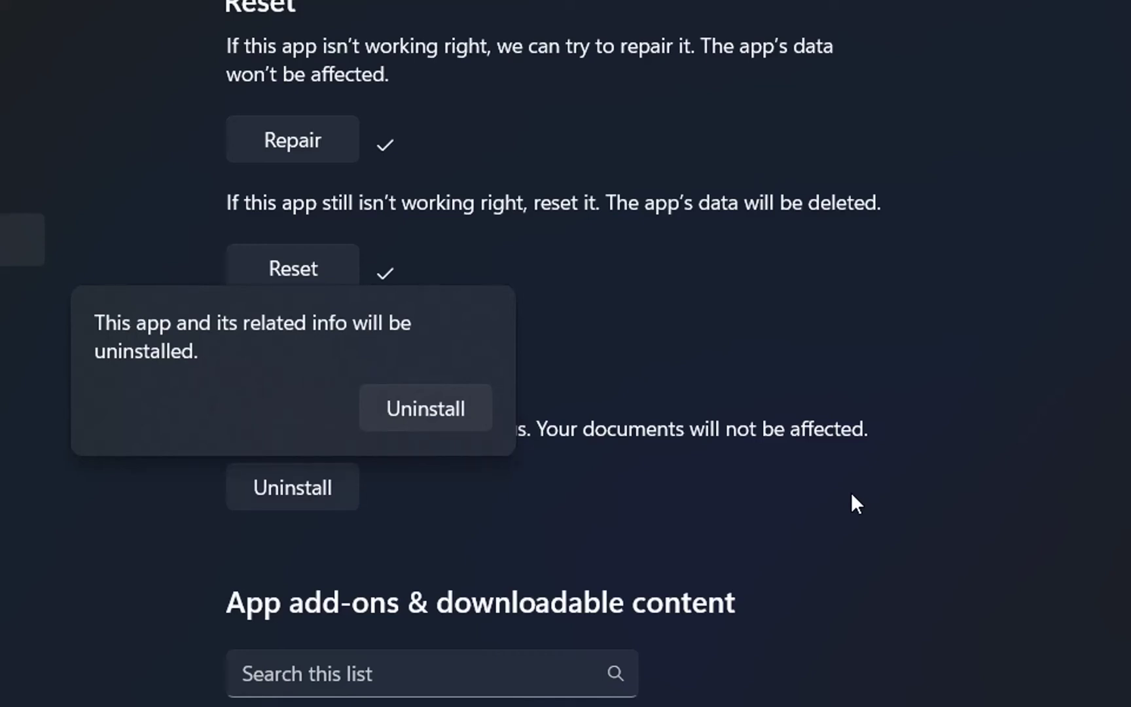
{"action": "left_click", "coordinate": [687, 472]}
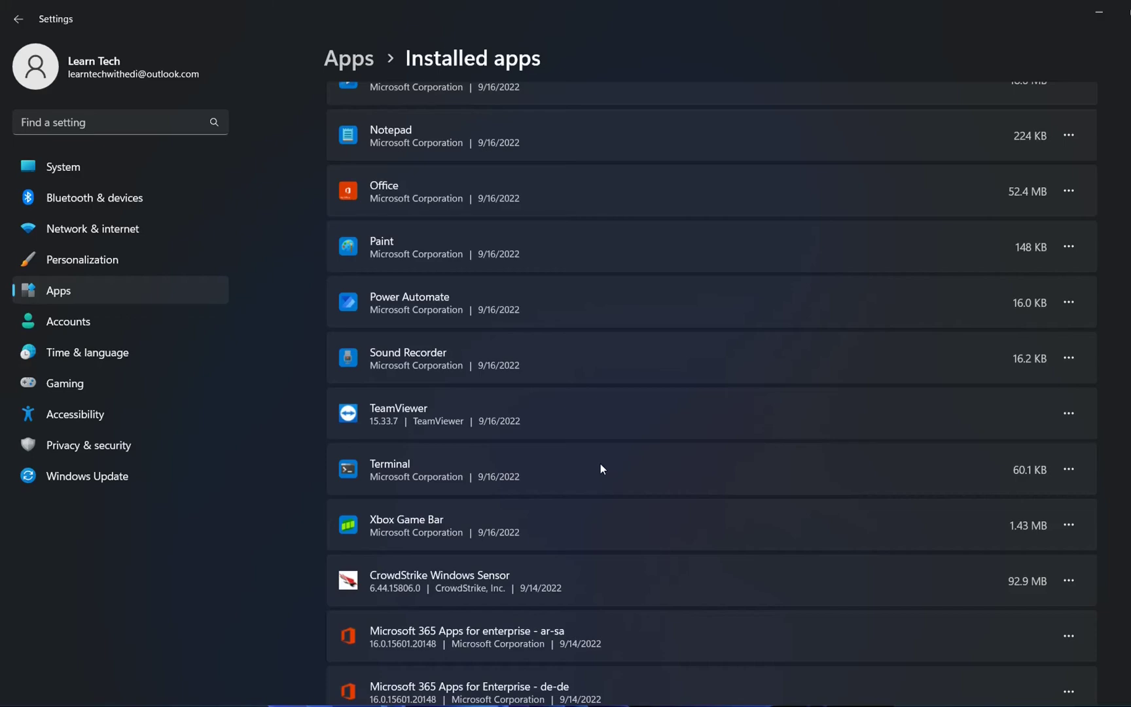
Filter the installed apps by 'team' and open the Microsoft Teams options menu
{"action": "scroll", "coordinate": [600, 463], "scroll_direction": "down", "scroll_amount": 3}
{"action": "scroll", "coordinate": [600, 463], "scroll_direction": "down", "scroll_amount": 5}
{"action": "scroll", "coordinate": [600, 463], "scroll_direction": "down", "scroll_amount": 3}
{"action": "scroll", "coordinate": [600, 465], "scroll_direction": "down", "scroll_amount": 2}
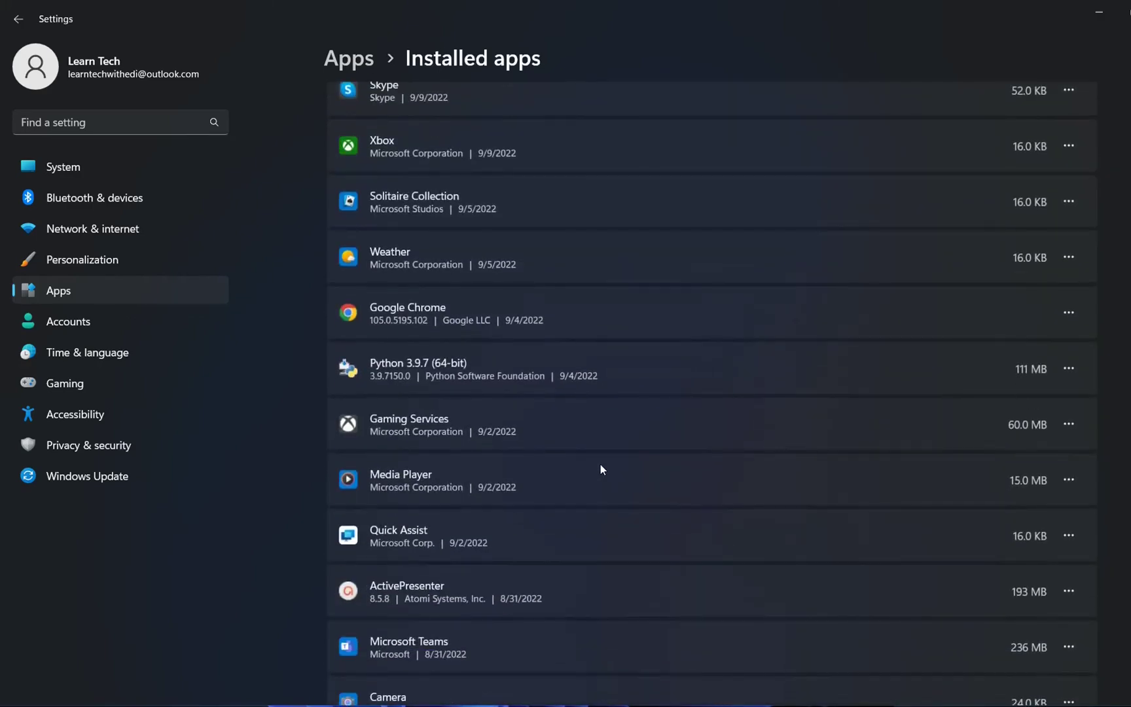
{"action": "scroll", "coordinate": [600, 464], "scroll_direction": "down", "scroll_amount": 4}
{"action": "scroll", "coordinate": [600, 464], "scroll_direction": "down", "scroll_amount": 1}
{"action": "scroll", "coordinate": [600, 466], "scroll_direction": "down", "scroll_amount": 3}
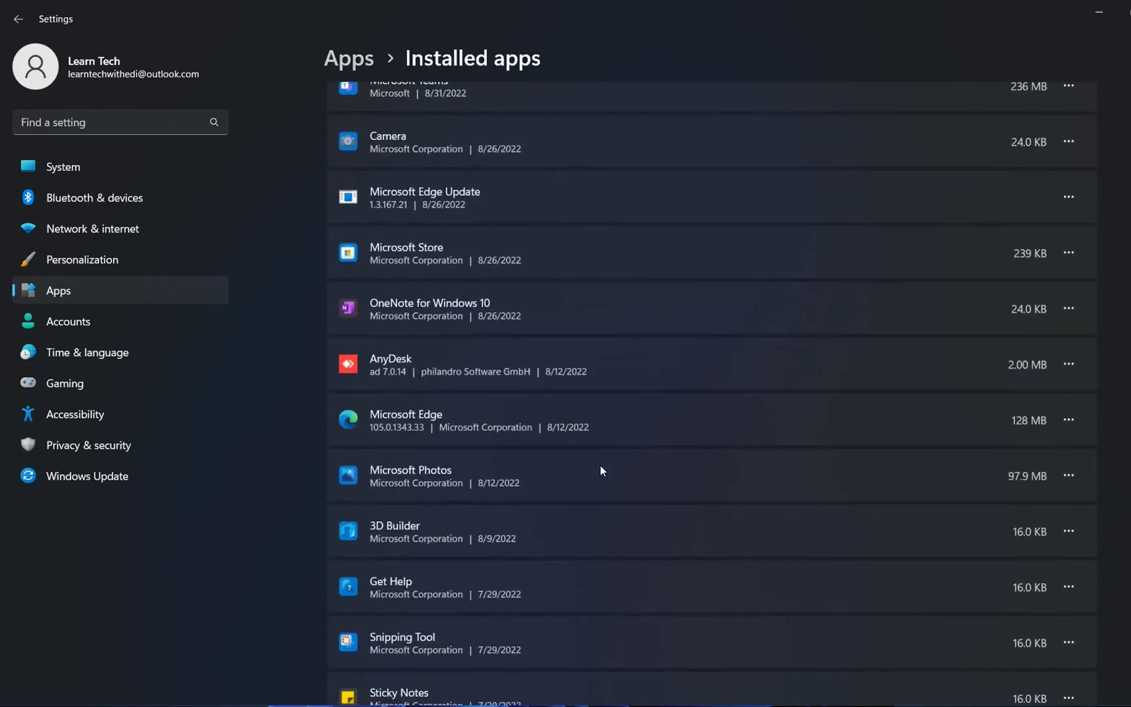
{"action": "scroll", "coordinate": [600, 465], "scroll_direction": "down", "scroll_amount": 3}
{"action": "scroll", "coordinate": [593, 470], "scroll_direction": "down", "scroll_amount": 2}
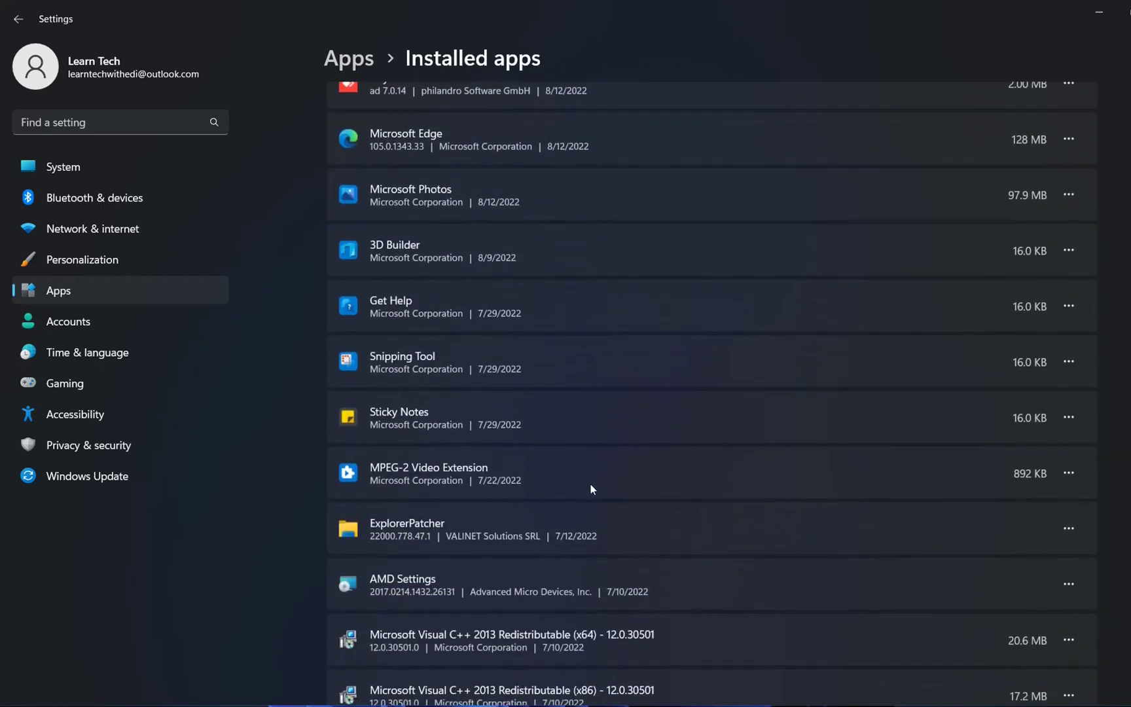
{"action": "scroll", "coordinate": [590, 484], "scroll_direction": "down", "scroll_amount": 1}
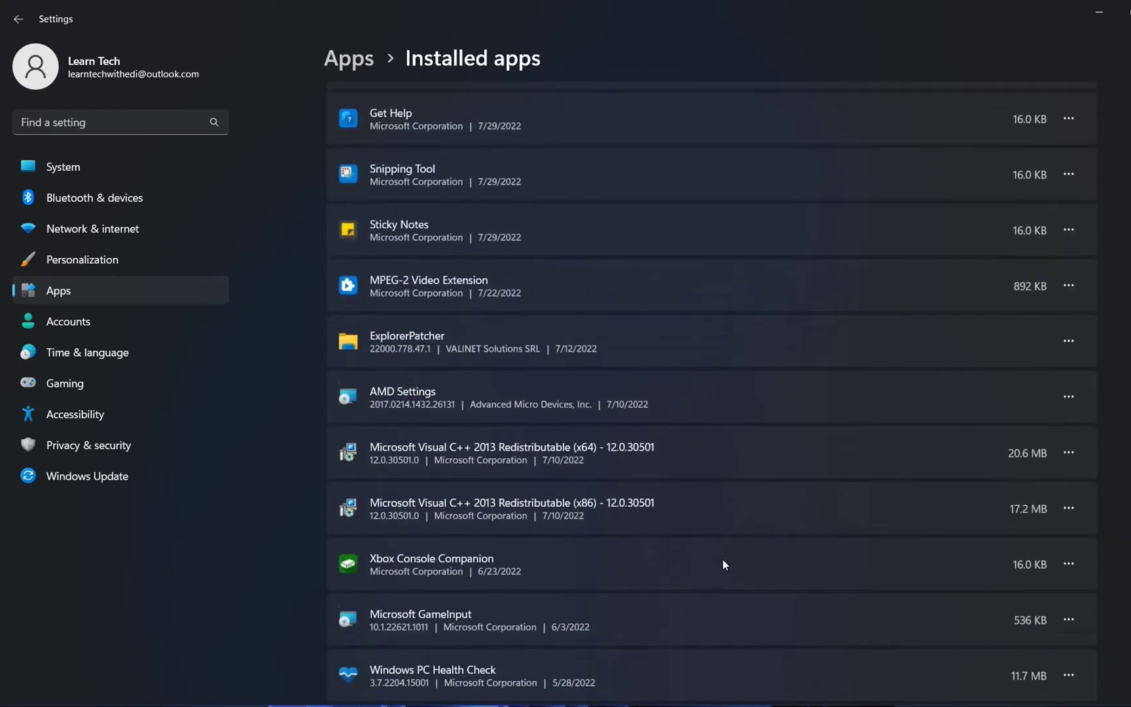
{"action": "scroll", "coordinate": [713, 566], "scroll_direction": "down", "scroll_amount": 3}
{"action": "scroll", "coordinate": [702, 569], "scroll_direction": "down", "scroll_amount": 4}
{"action": "scroll", "coordinate": [702, 568], "scroll_direction": "down", "scroll_amount": 3}
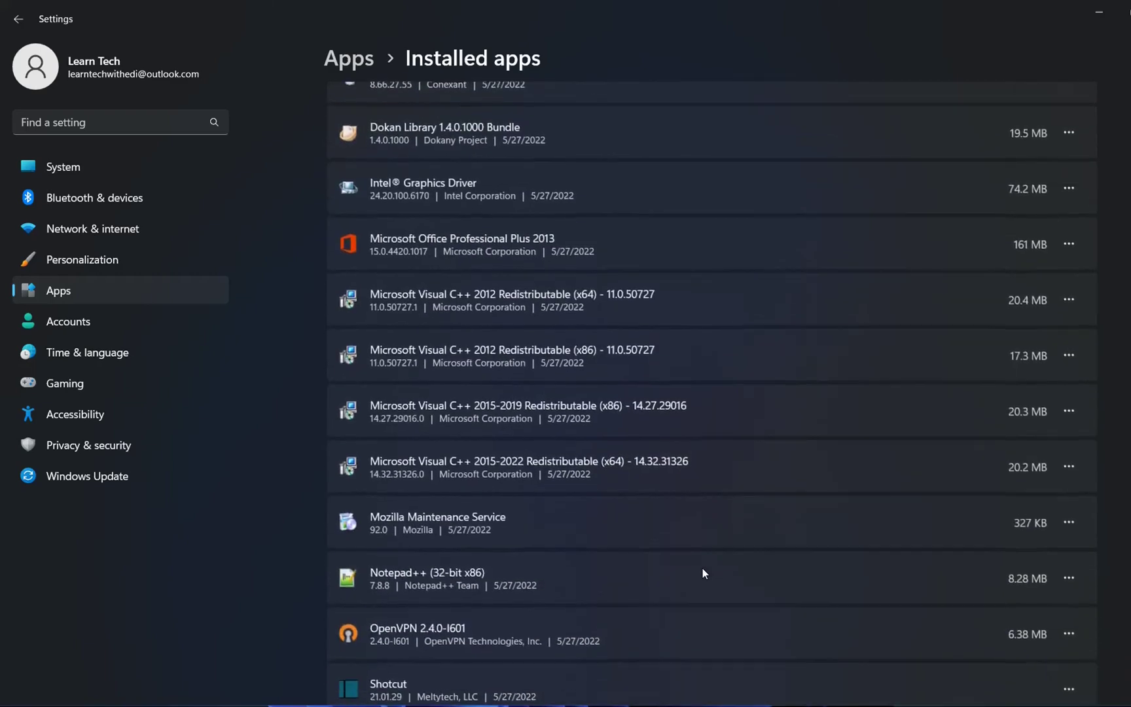
{"action": "scroll", "coordinate": [702, 568], "scroll_direction": "down", "scroll_amount": 2}
{"action": "scroll", "coordinate": [701, 571], "scroll_direction": "down", "scroll_amount": 3}
{"action": "scroll", "coordinate": [702, 571], "scroll_direction": "down", "scroll_amount": 3}
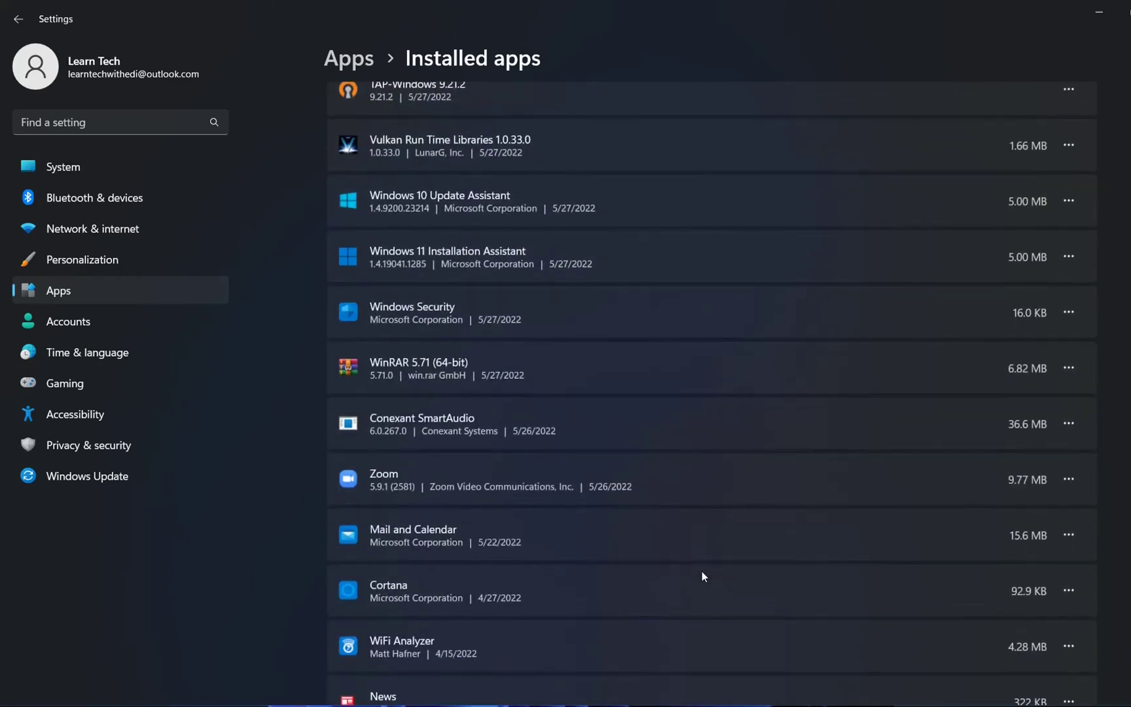
{"action": "type", "text": "team"}
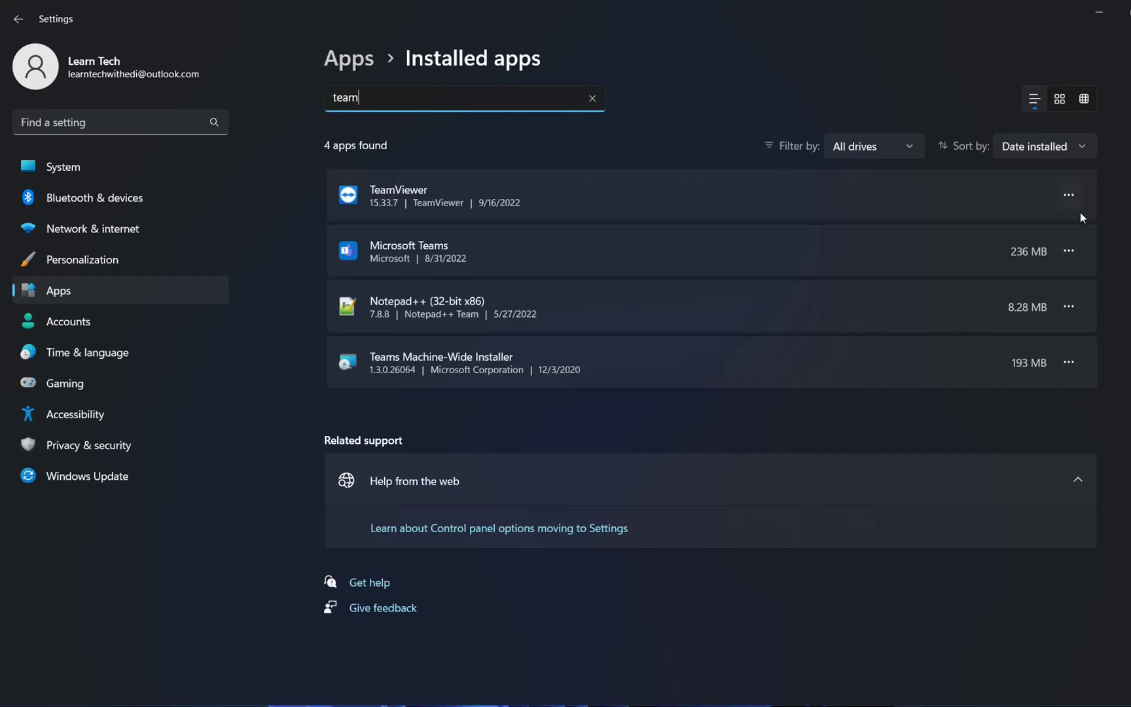
{"action": "left_click", "coordinate": [1068, 251]}
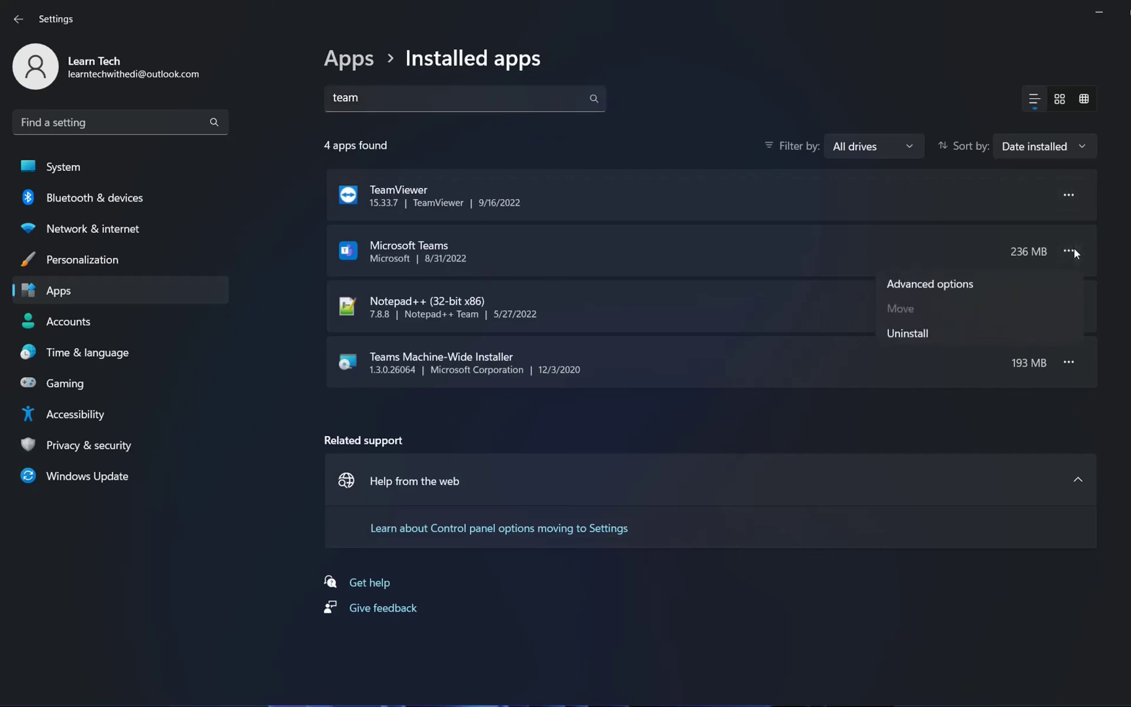
Open Microsoft Teams' Advanced options and scroll down to its Repair and Reset section
{"action": "left_click", "coordinate": [955, 283]}
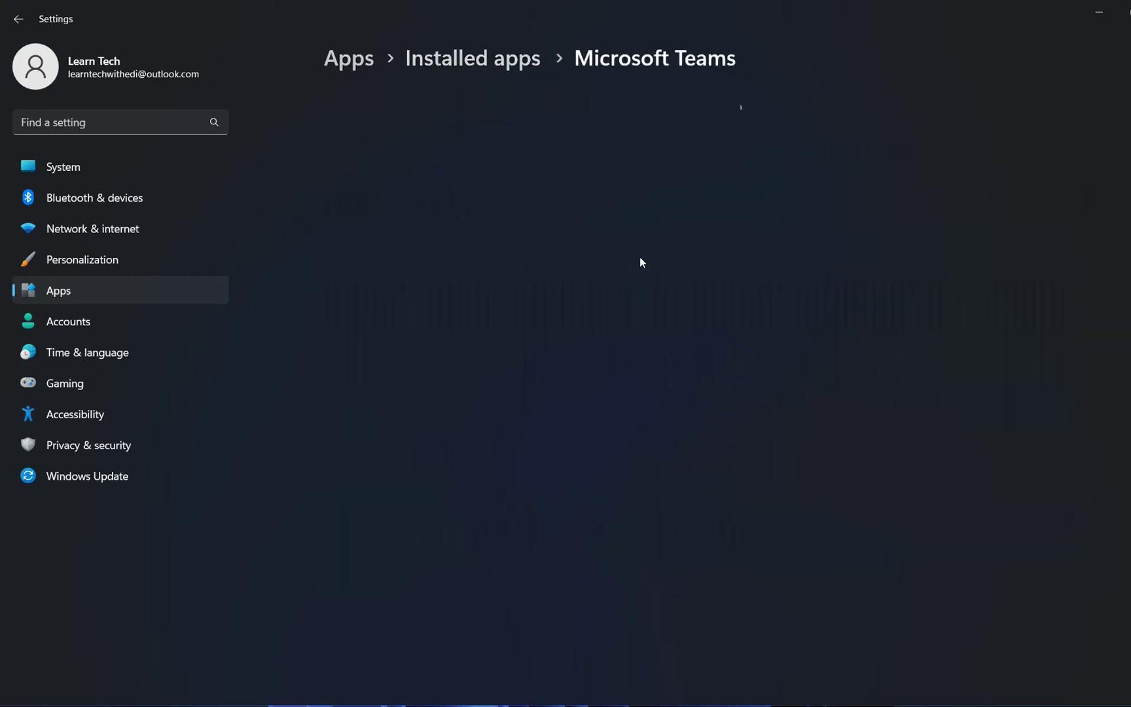
{"action": "scroll", "coordinate": [561, 462], "scroll_direction": "down", "scroll_amount": 10}
{"action": "scroll", "coordinate": [561, 462], "scroll_direction": "down", "scroll_amount": 3}
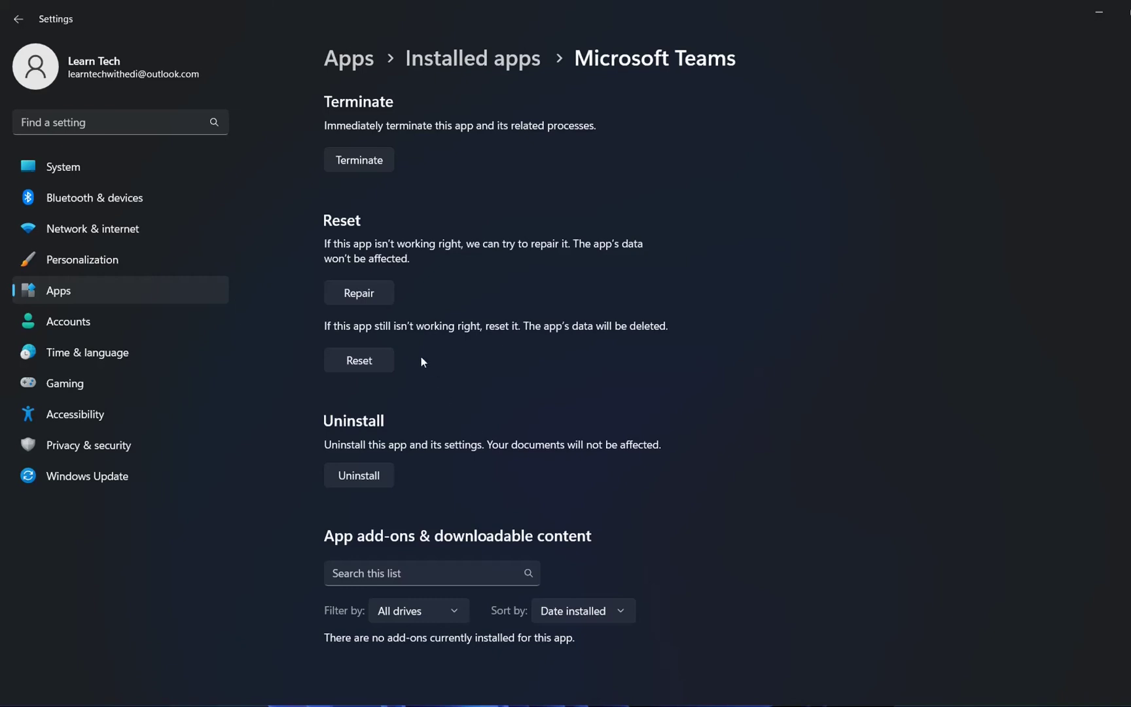
{"action": "scroll", "coordinate": [346, 452], "scroll_direction": "down", "scroll_amount": 1}
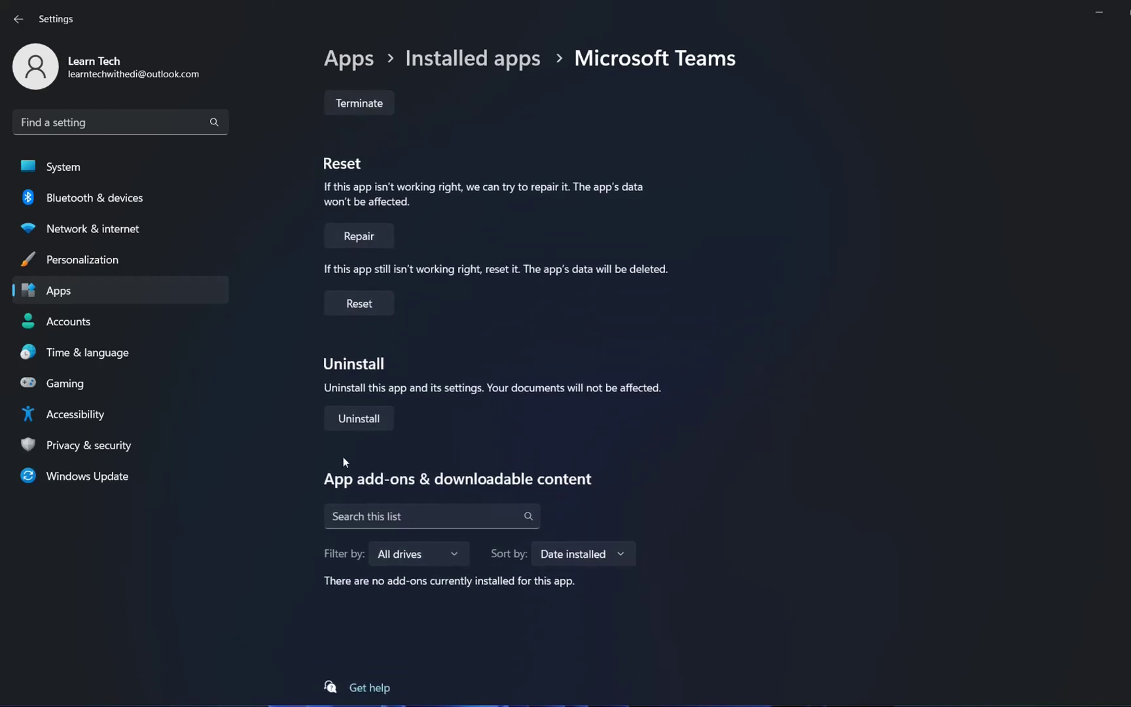